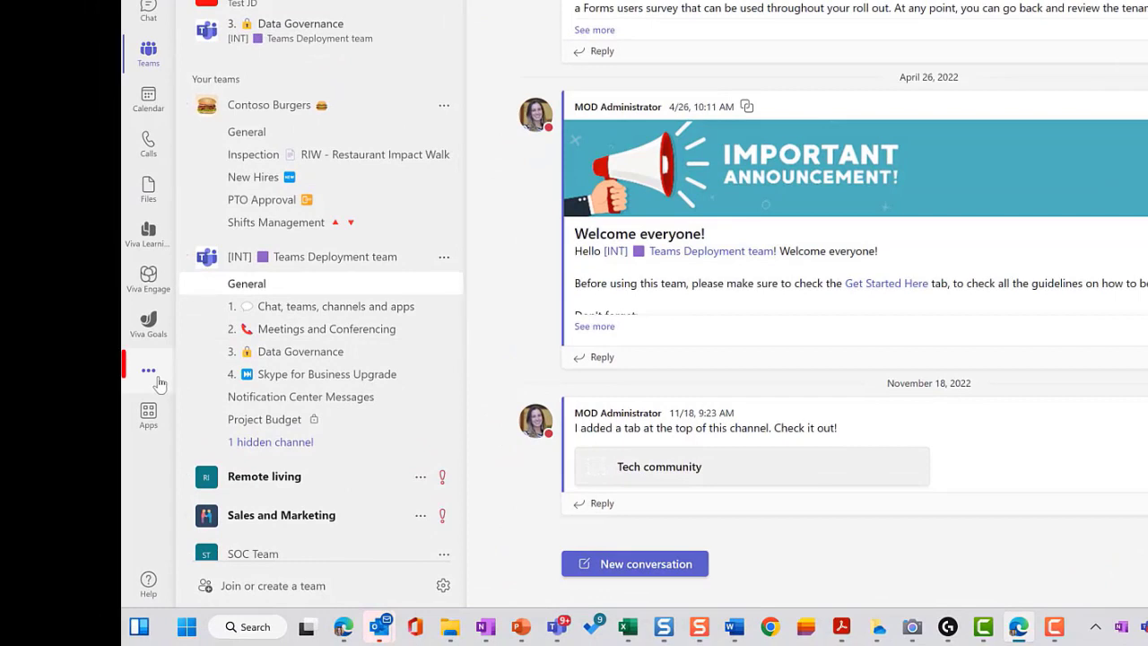
# Step: Find Viva Insights among the added apps by searching 'viva in' and pin it to the Teams rail
pyautogui.click(158, 382)
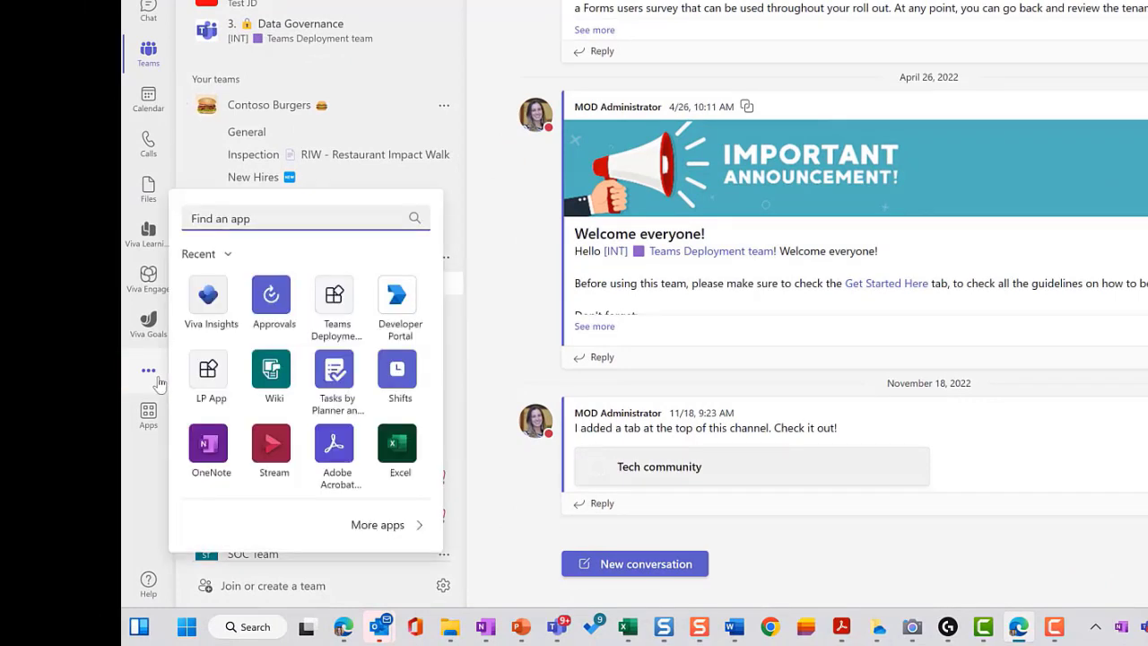
pyautogui.write('viva in')
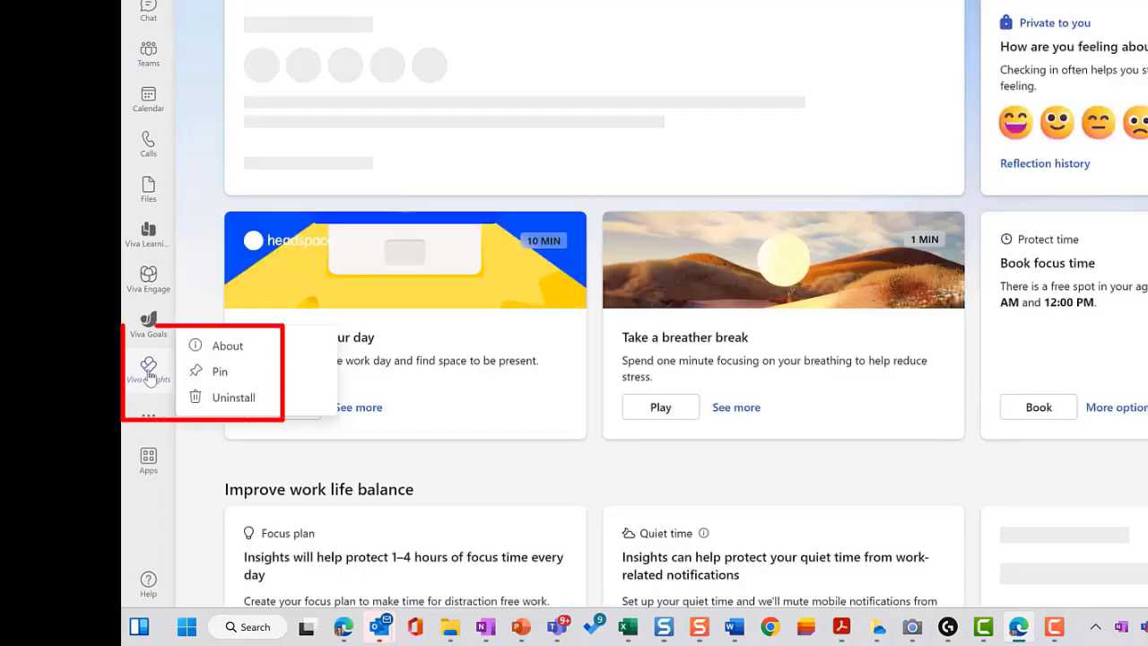
pyautogui.click(218, 373)
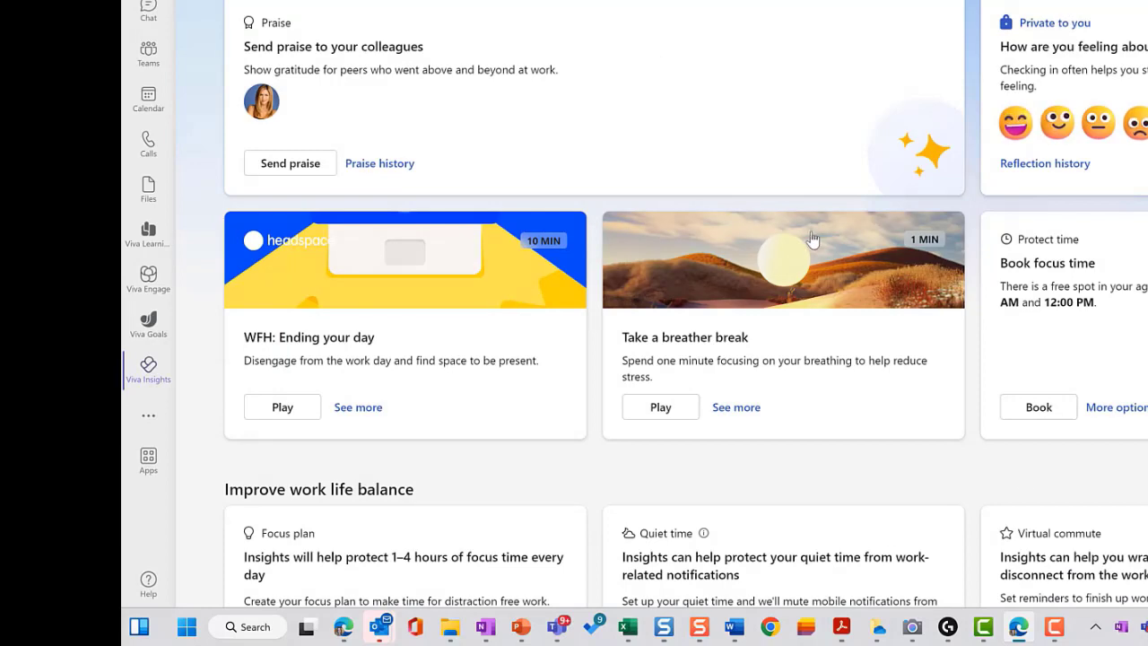
pyautogui.scroll(-5, 810, 241)
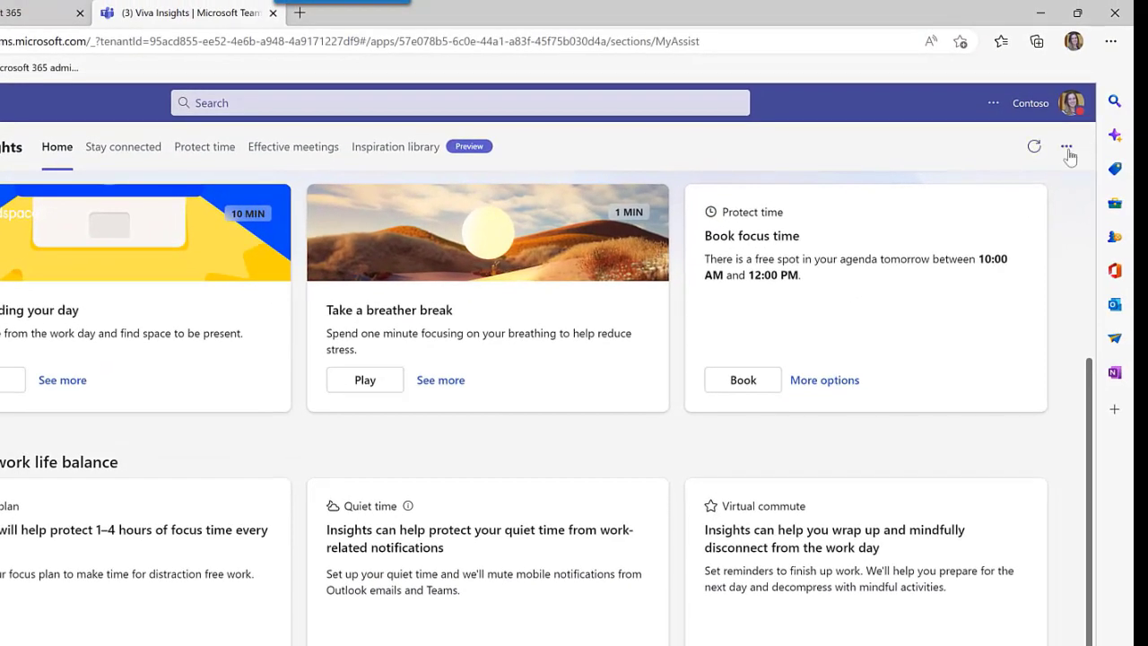
# Step: Go to Viva Insights Settings > Protect time and scroll down to the focus plan card
pyautogui.click(1067, 149)
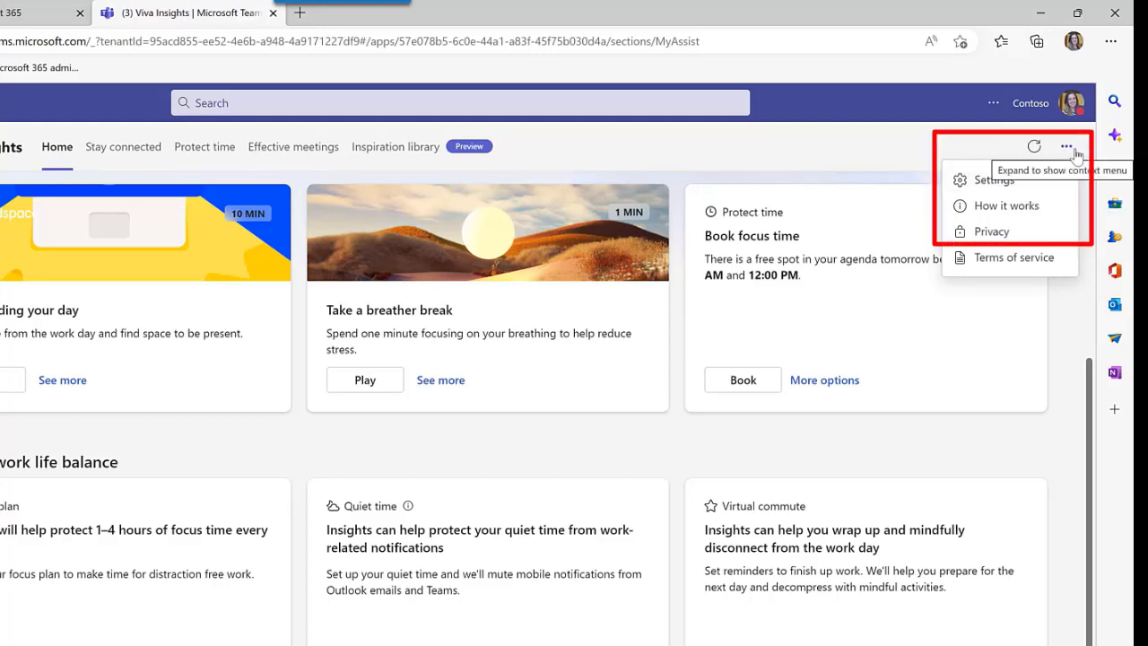
pyautogui.click(978, 185)
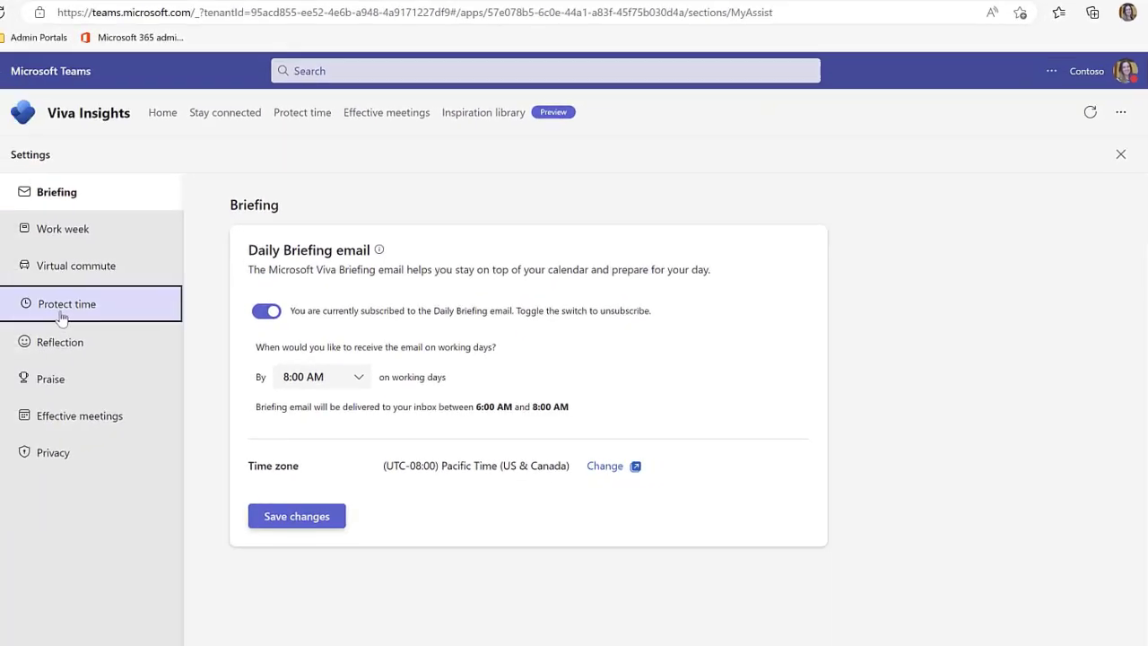
pyautogui.click(246, 235)
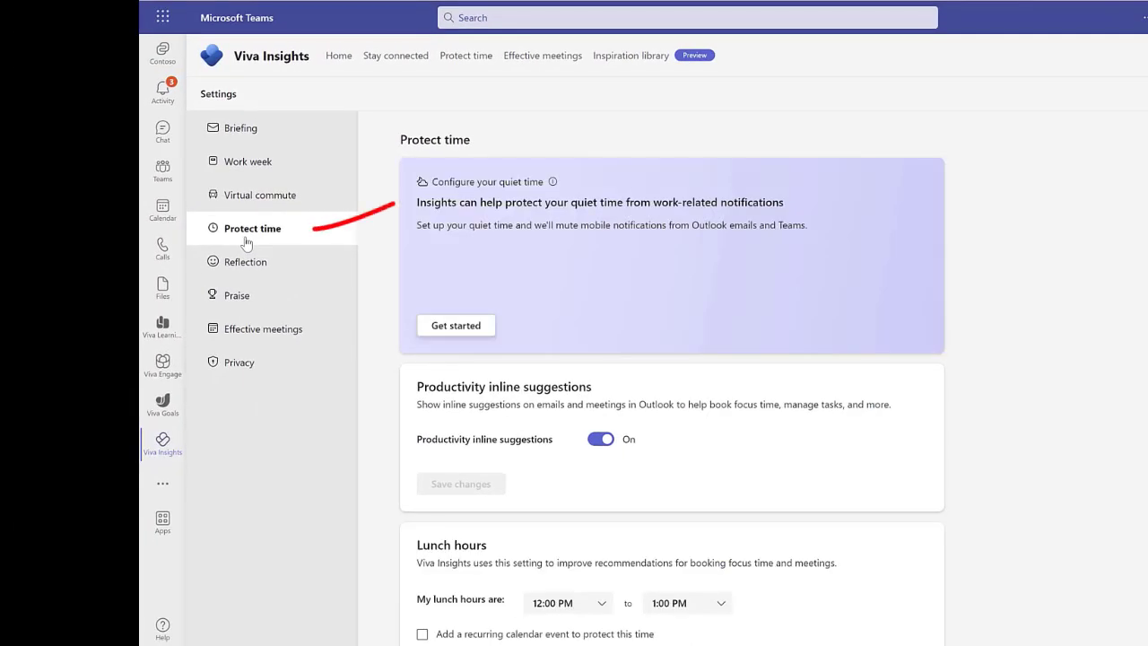
pyautogui.scroll(-2, 695, 286)
pyautogui.scroll(-2, 694, 281)
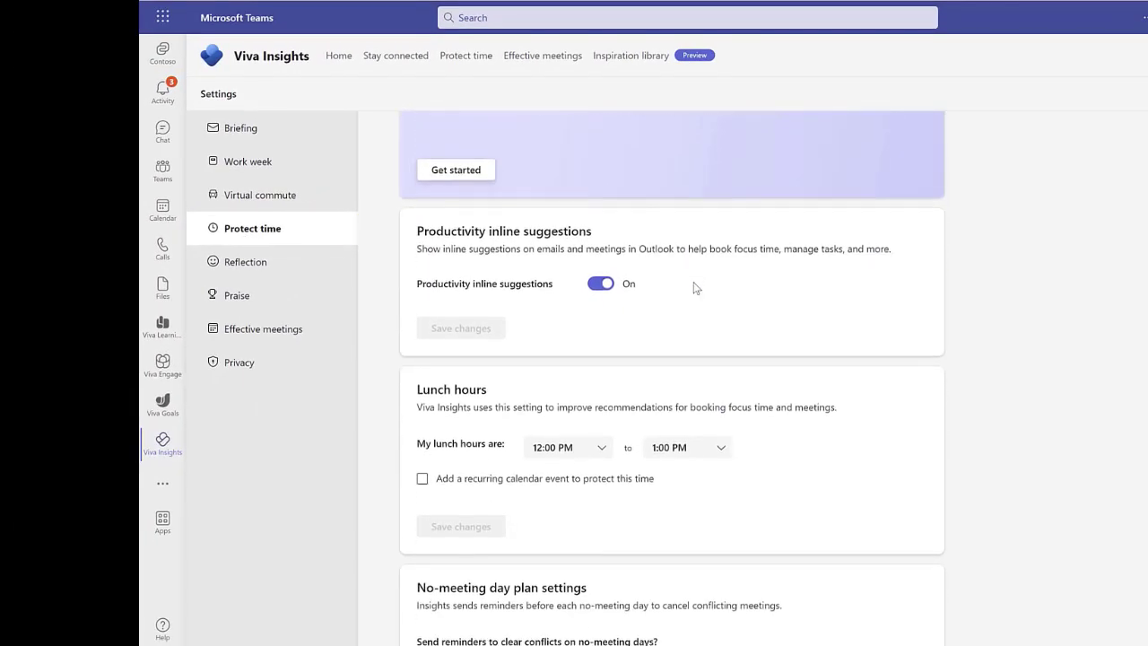
pyautogui.scroll(-2, 693, 282)
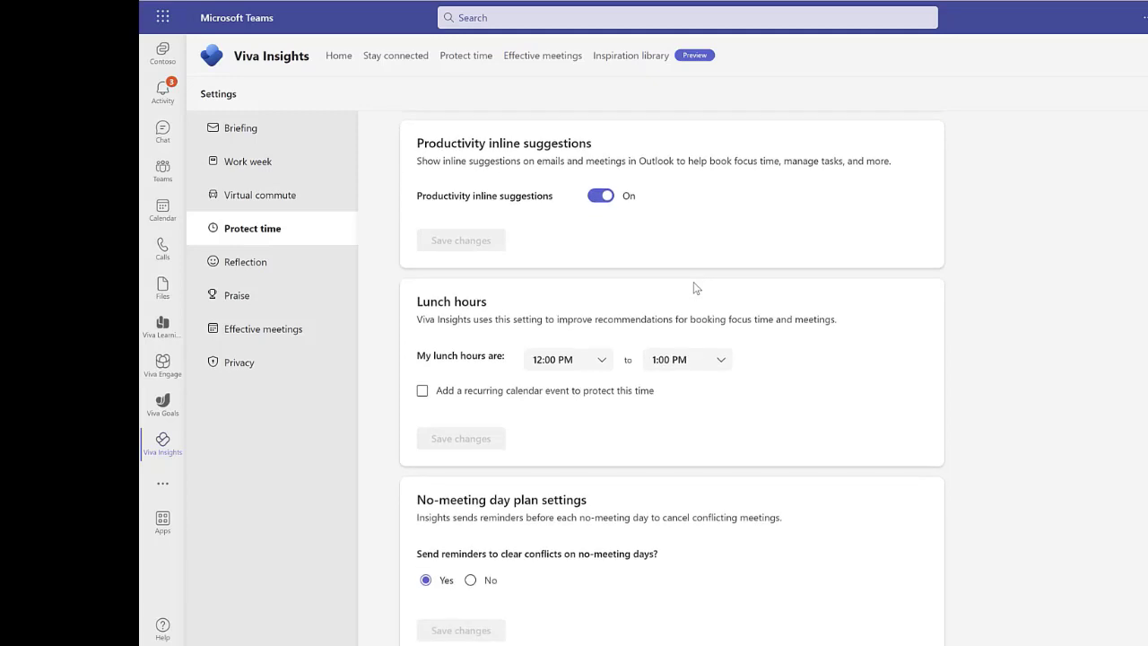
pyautogui.scroll(-3, 696, 287)
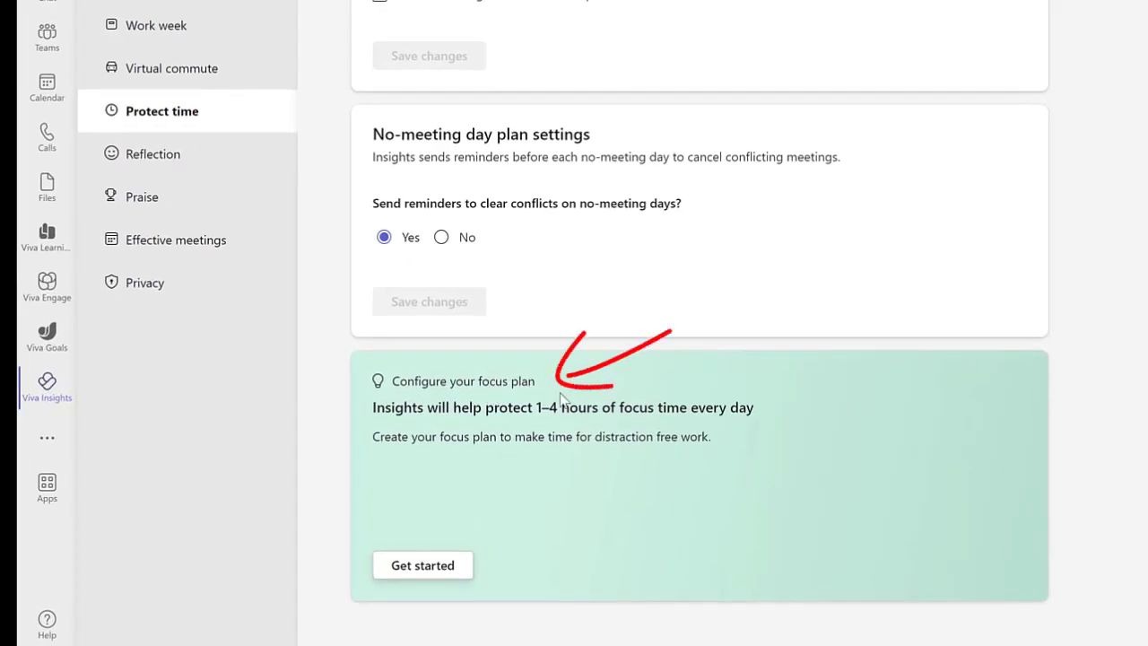
# Step: Create a focus plan of 2 hours a day in the afternoon with chat notifications muted
pyautogui.click(421, 566)
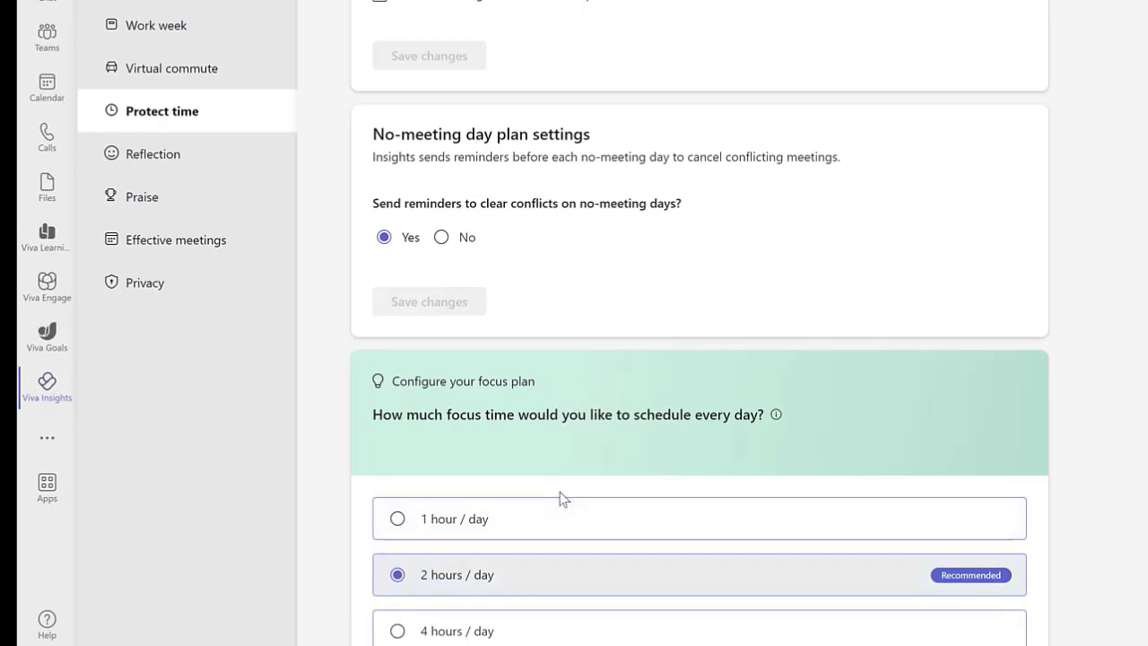
pyautogui.scroll(-2, 559, 497)
pyautogui.scroll(-2, 559, 499)
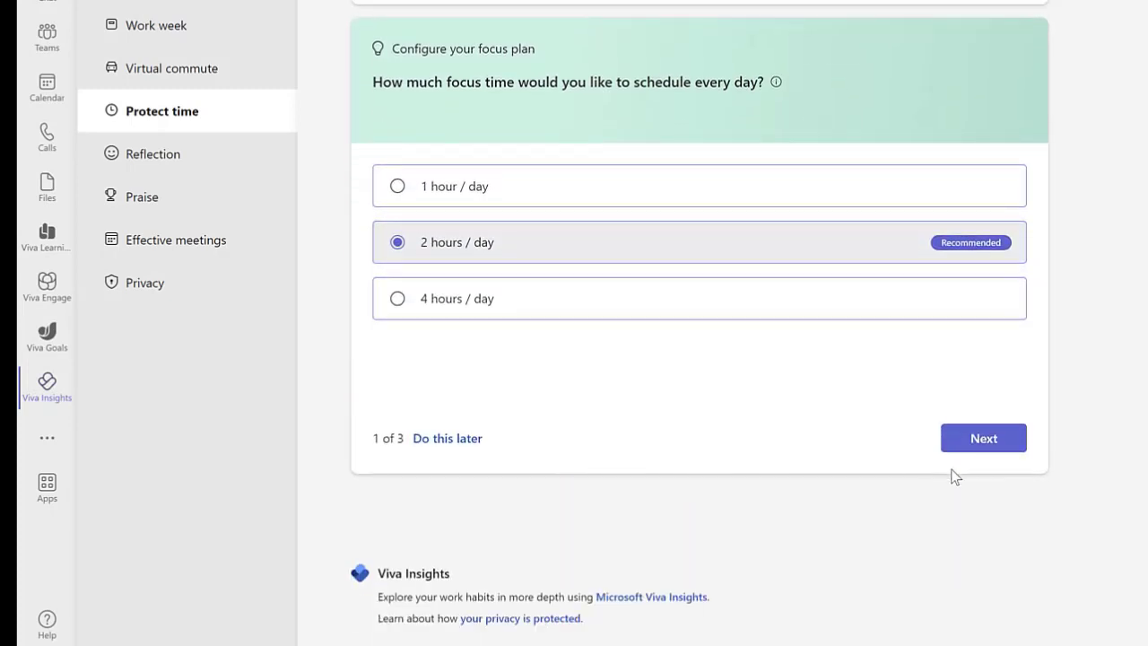
pyautogui.click(1001, 437)
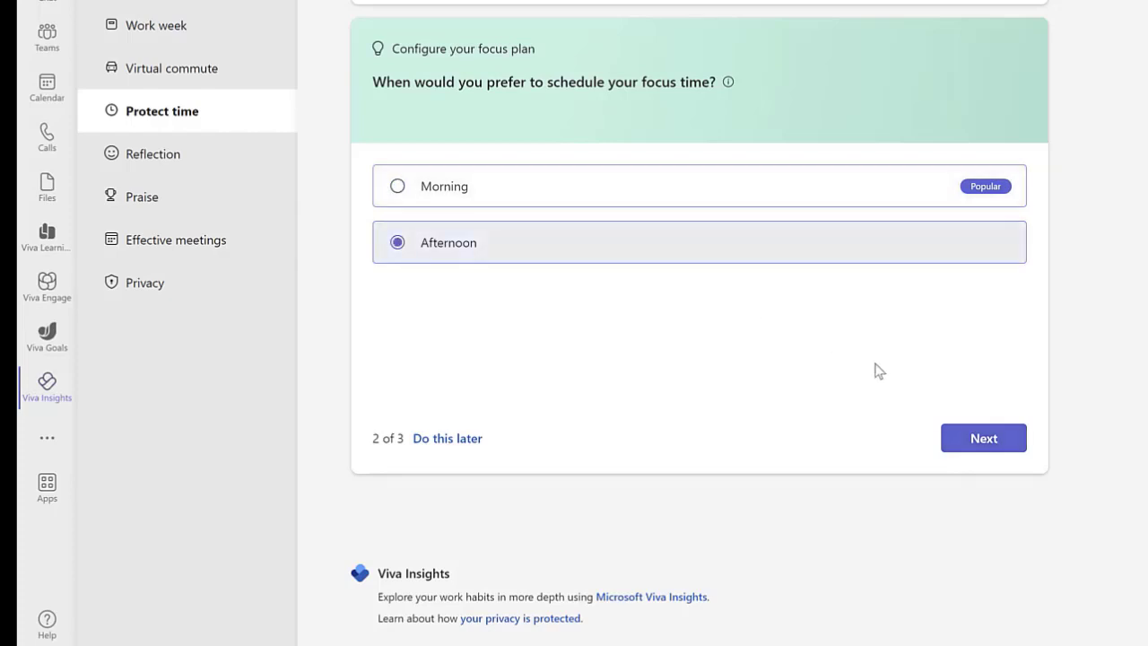
pyautogui.click(979, 438)
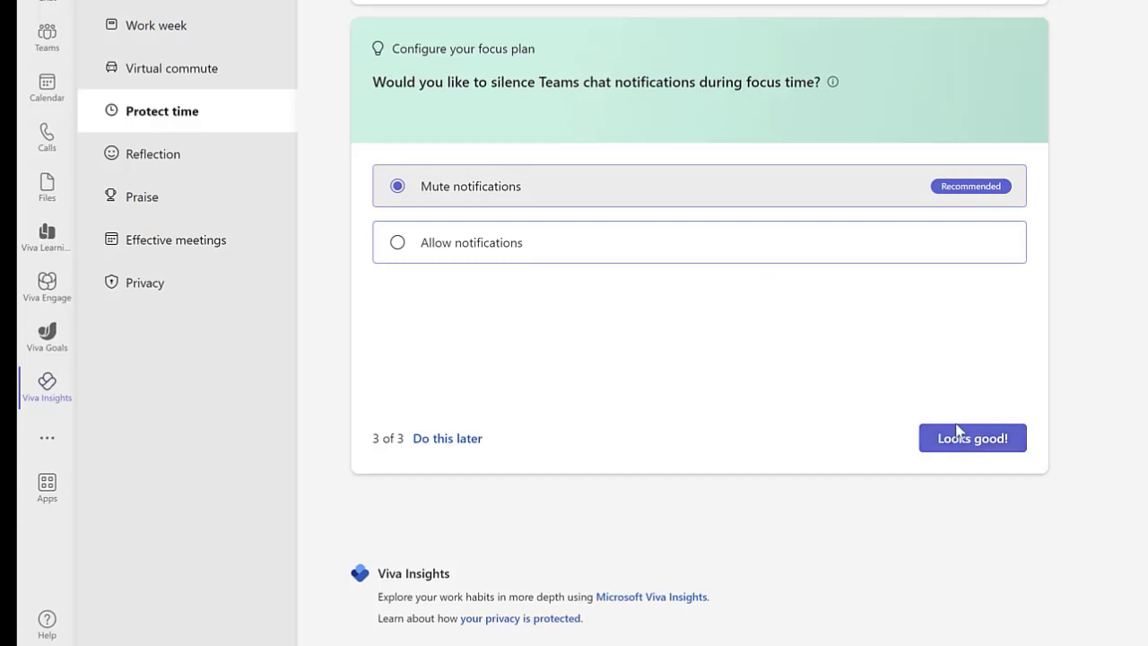
pyautogui.click(989, 455)
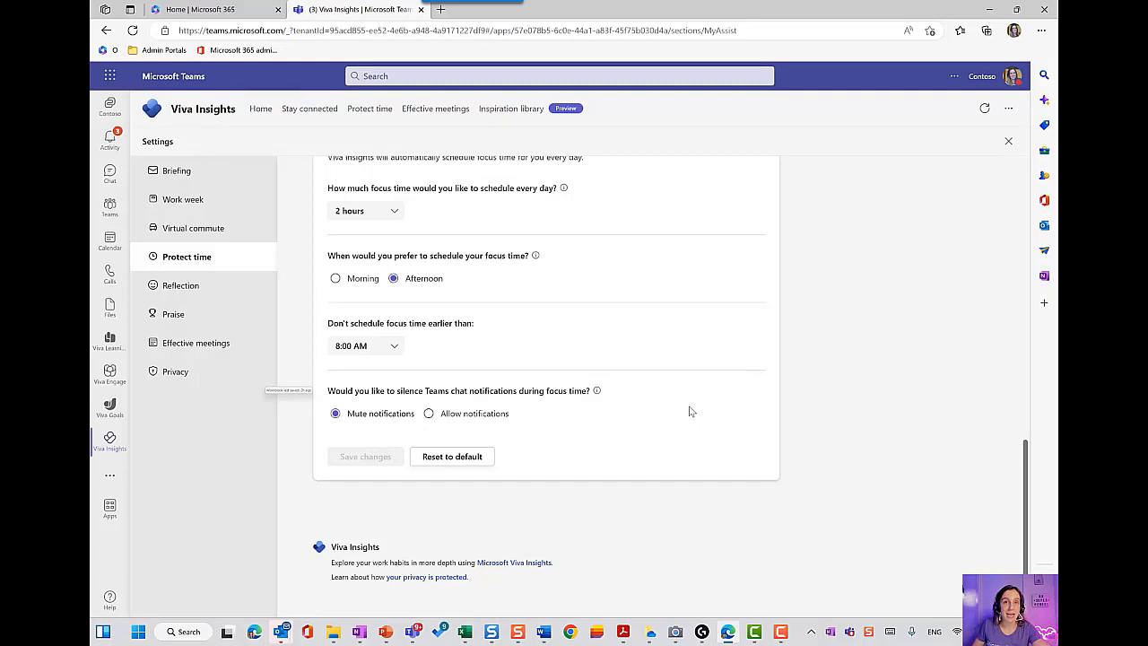
# Step: Set quiet time to mute mobile notifications all day on Sundays and Saturdays, then save changes
pyautogui.scroll(15, 716, 462)
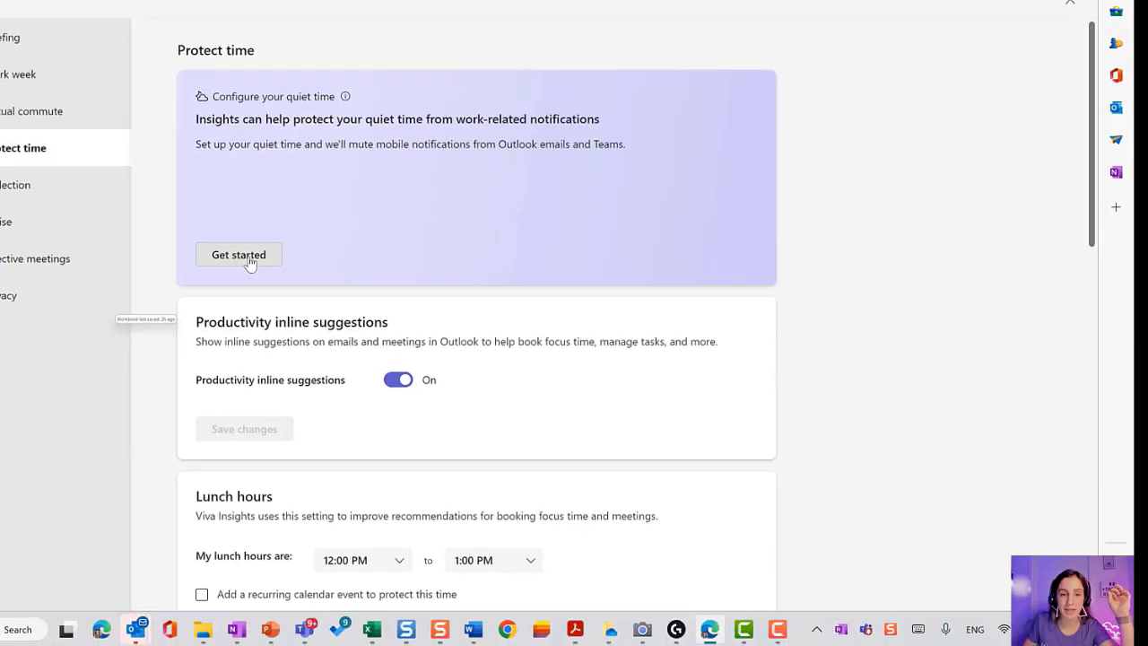
pyautogui.click(249, 259)
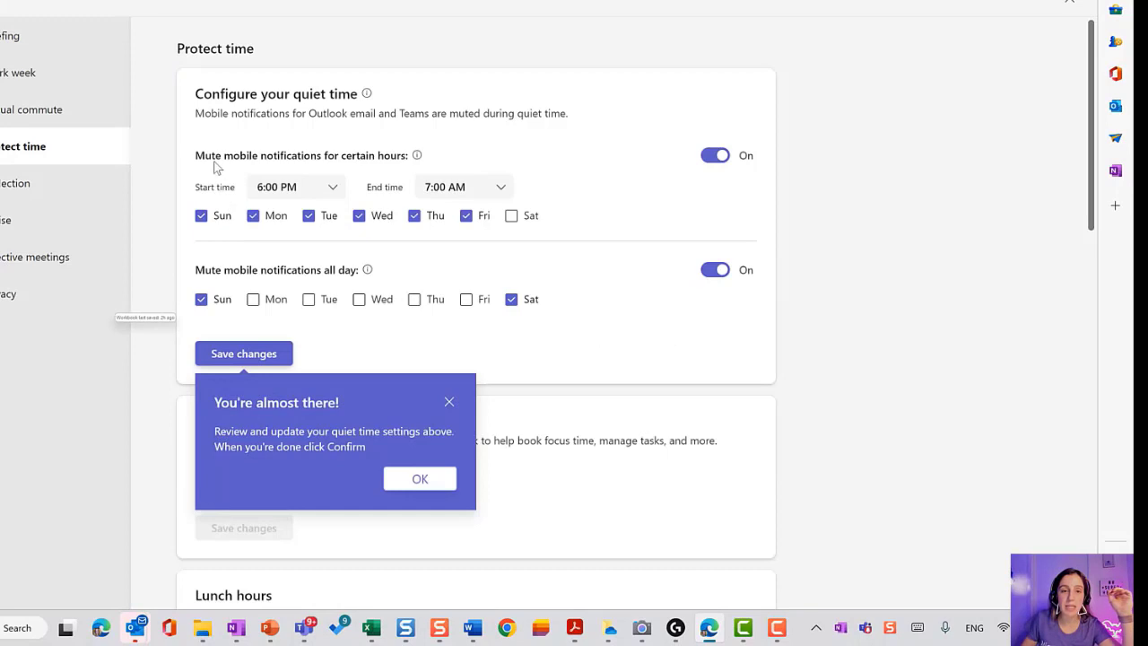
pyautogui.click(200, 221)
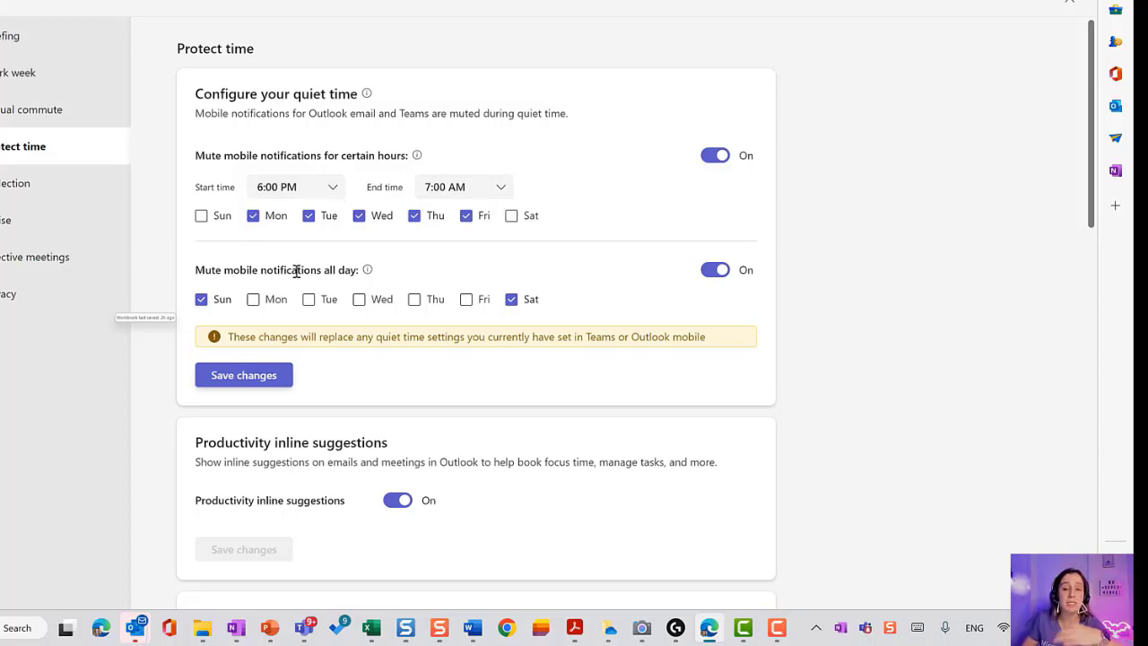
pyautogui.click(202, 302)
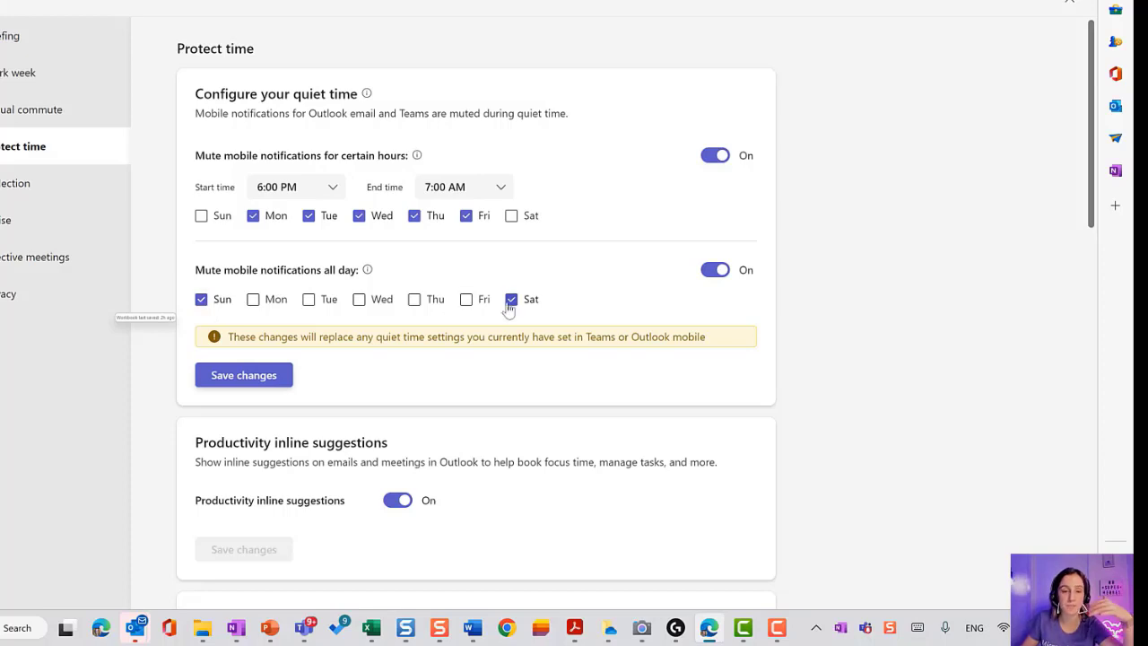
pyautogui.scroll(-2, 509, 308)
pyautogui.click(270, 244)
pyautogui.scroll(2, 538, 241)
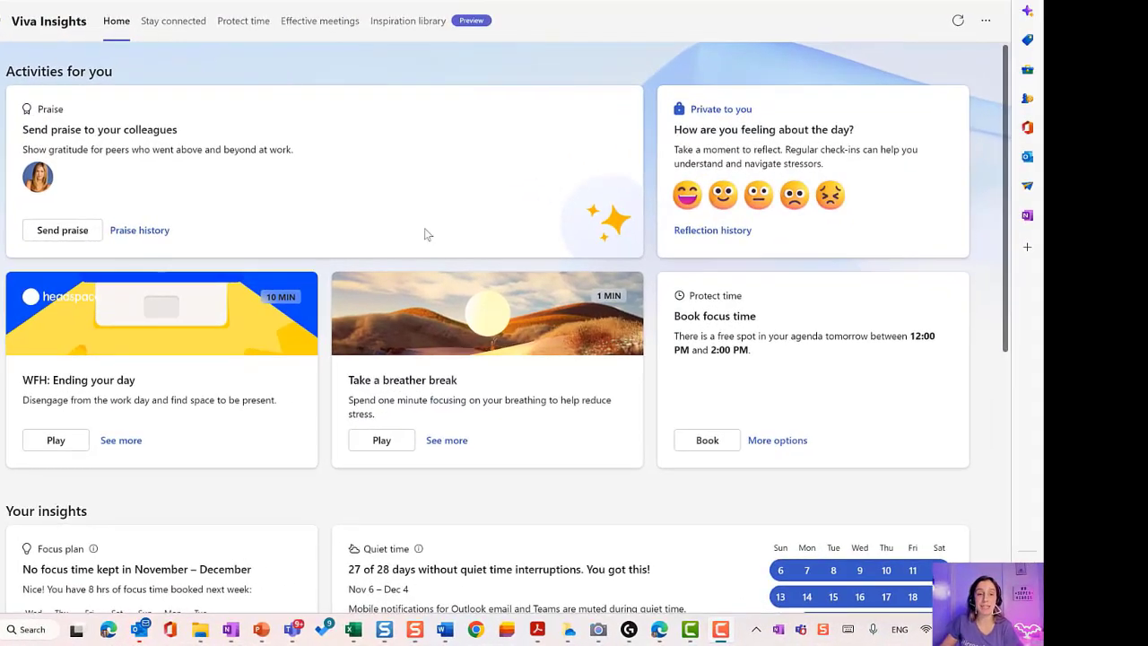
# Step: Start a new praise for the suggested colleague, posted to the Teams Deployment team's Praises! channel
pyautogui.click(51, 236)
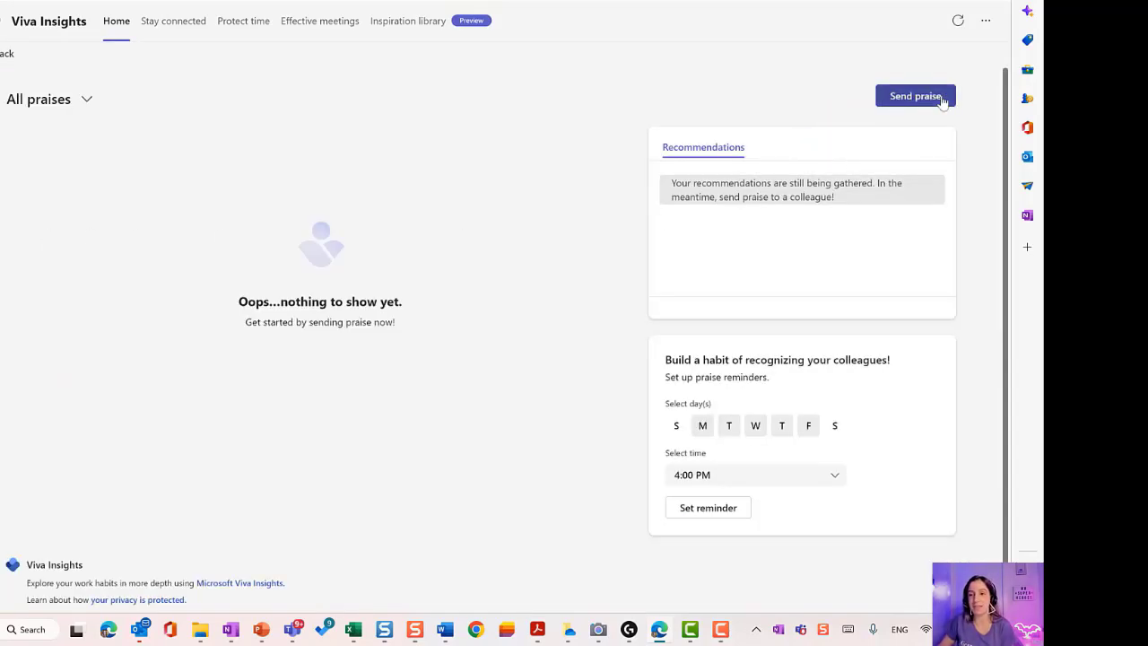
pyautogui.click(943, 102)
pyautogui.click(548, 177)
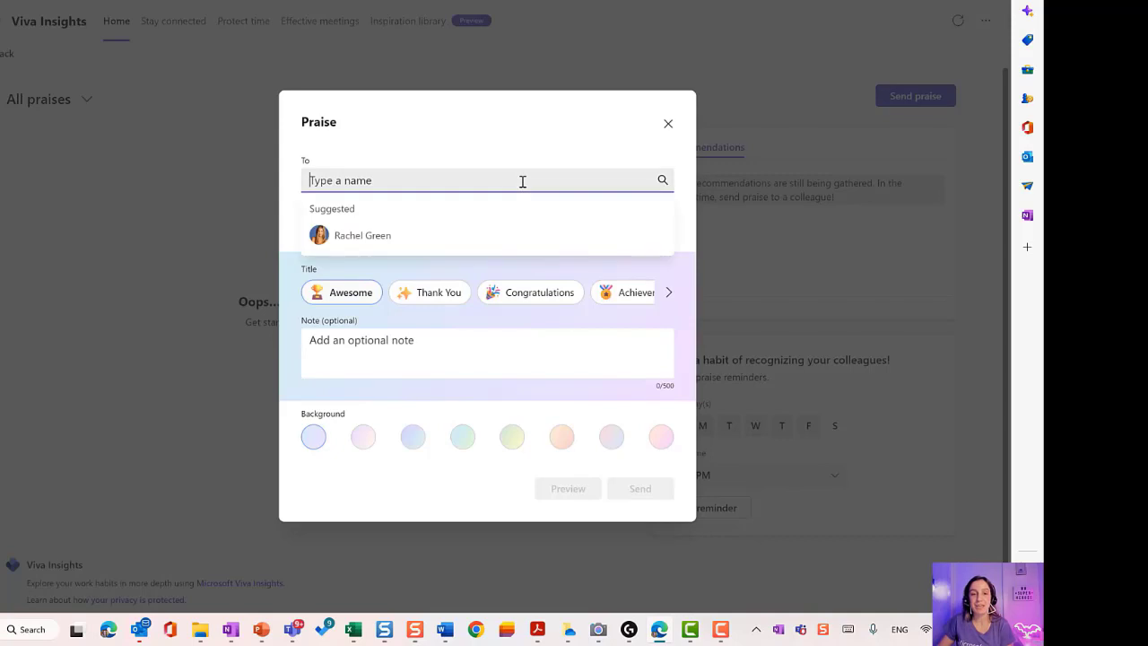
pyautogui.click(392, 235)
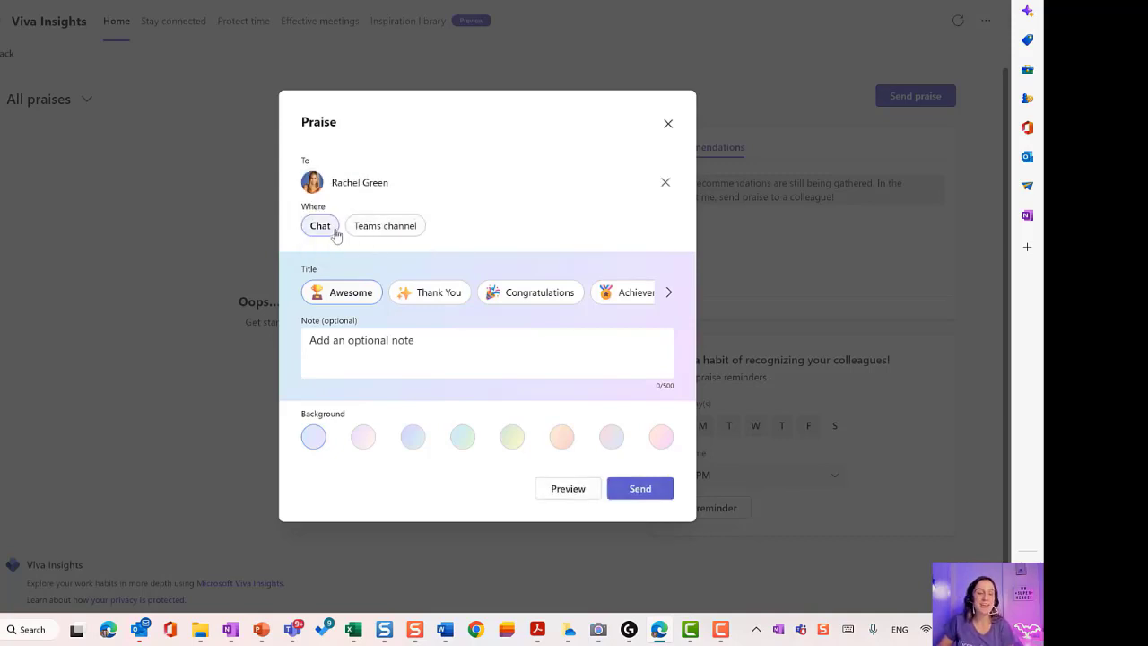
pyautogui.click(370, 228)
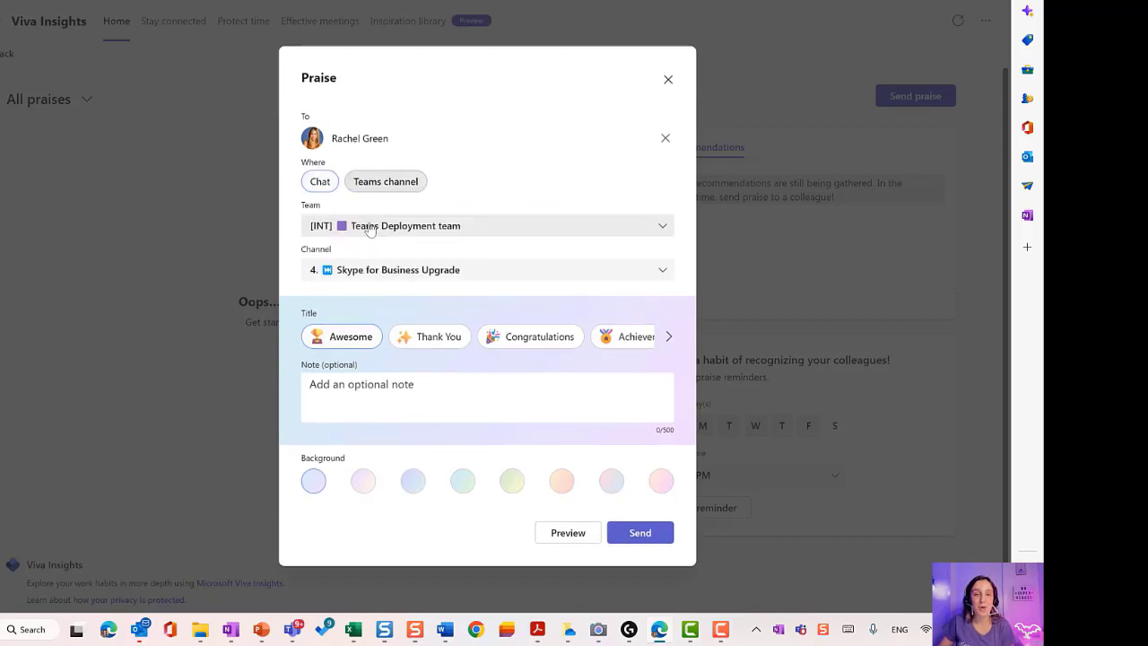
pyautogui.click(415, 231)
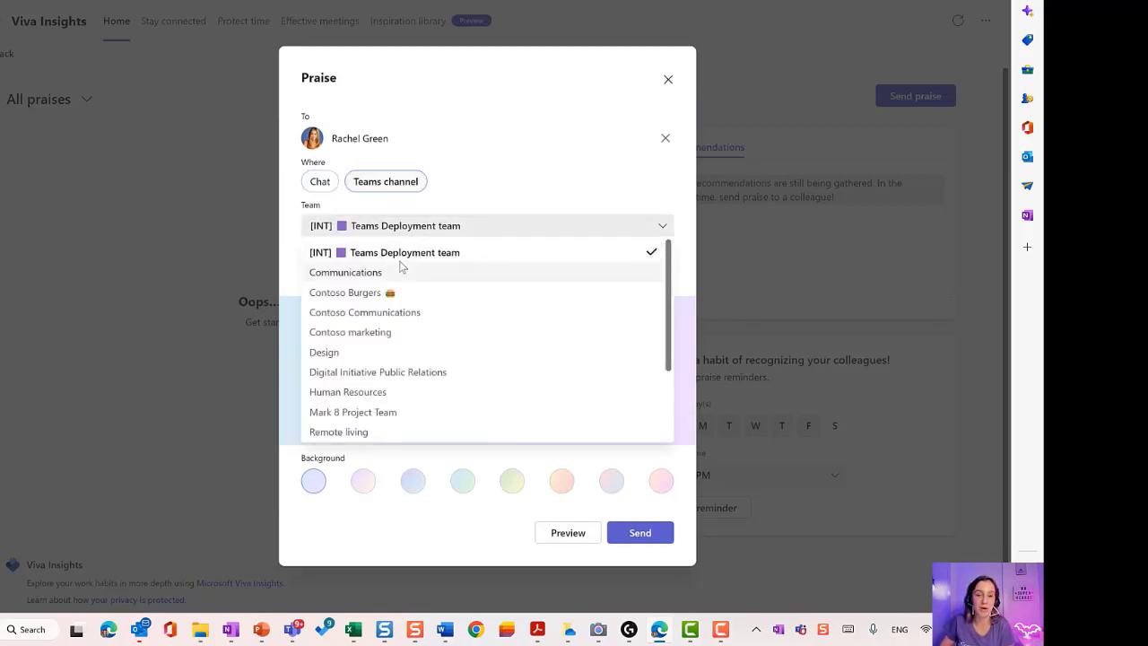
pyautogui.click(499, 189)
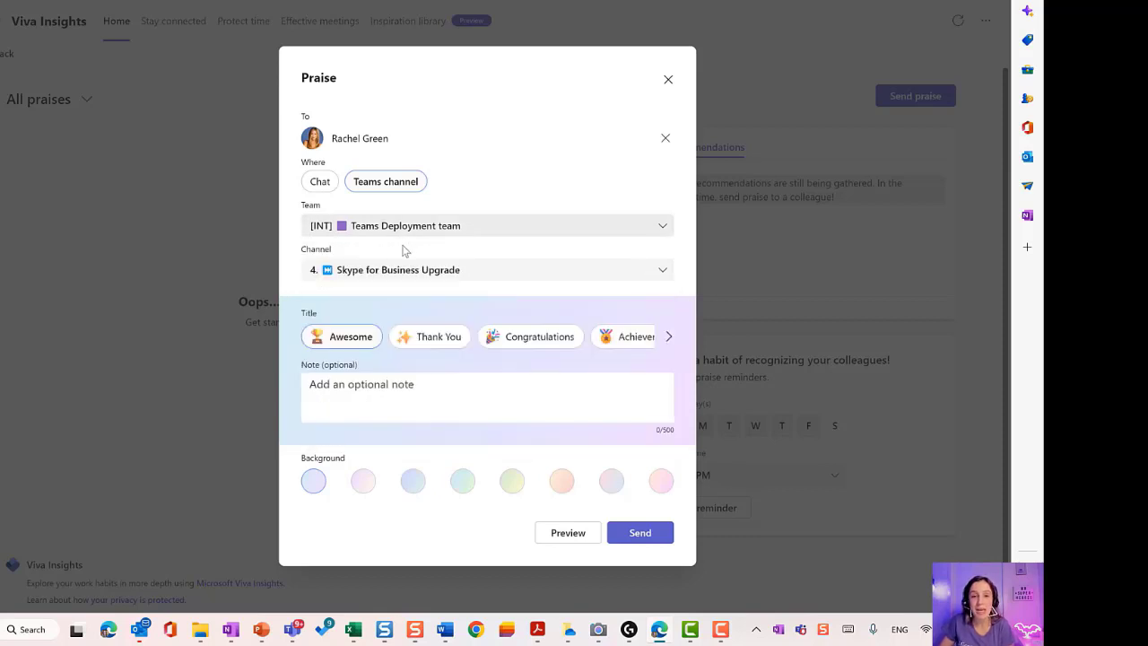
pyautogui.click(390, 271)
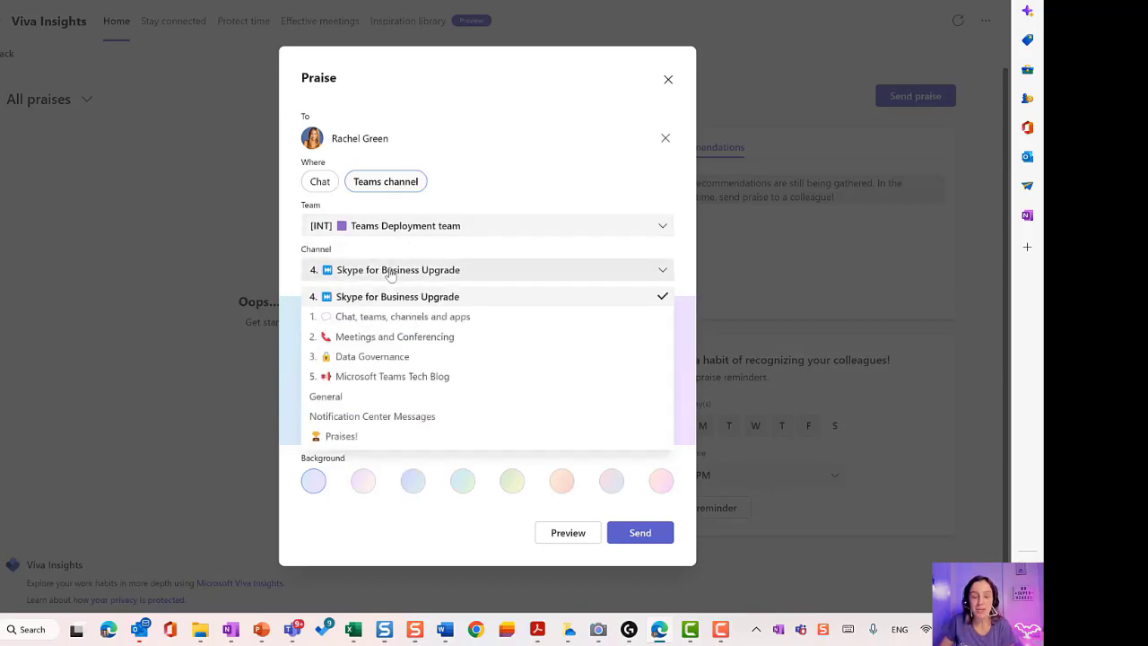
pyautogui.click(374, 437)
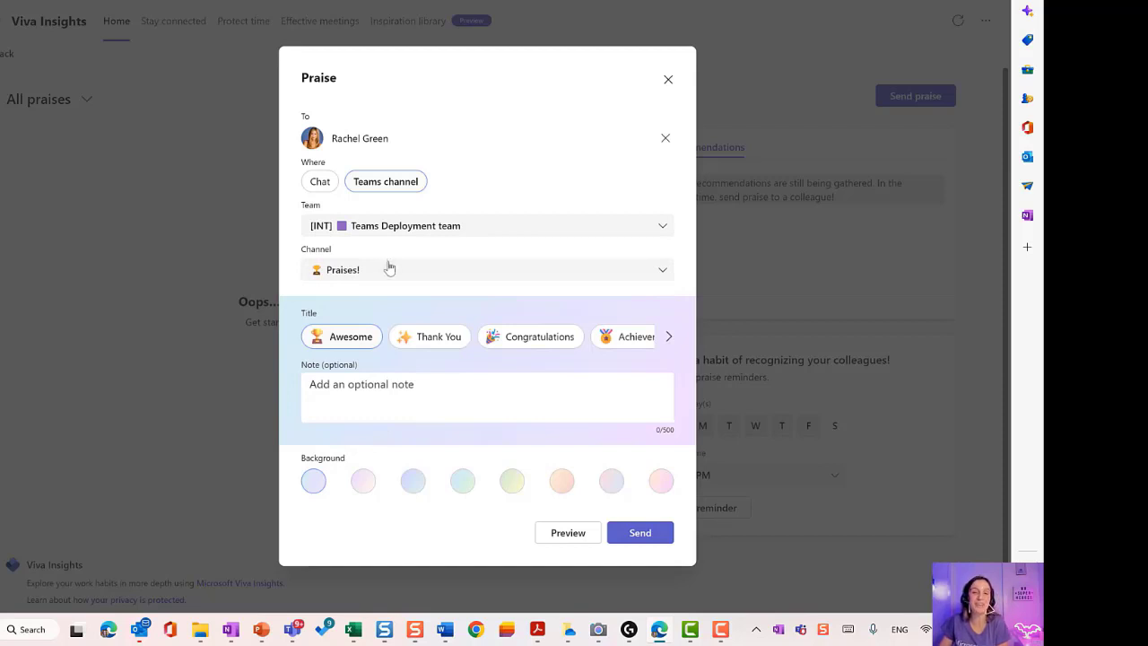
# Step: Send the praise with the Problem Solver title, a thank-you note and a peach background
pyautogui.click(671, 338)
pyautogui.click(671, 338)
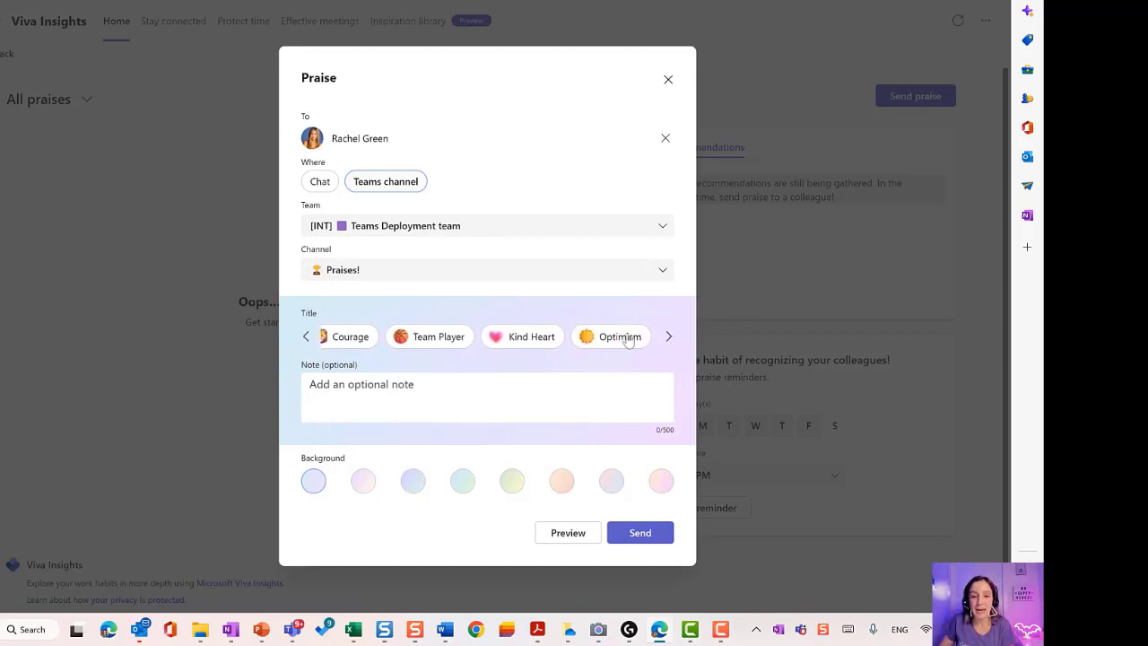
pyautogui.click(306, 337)
pyautogui.click(306, 337)
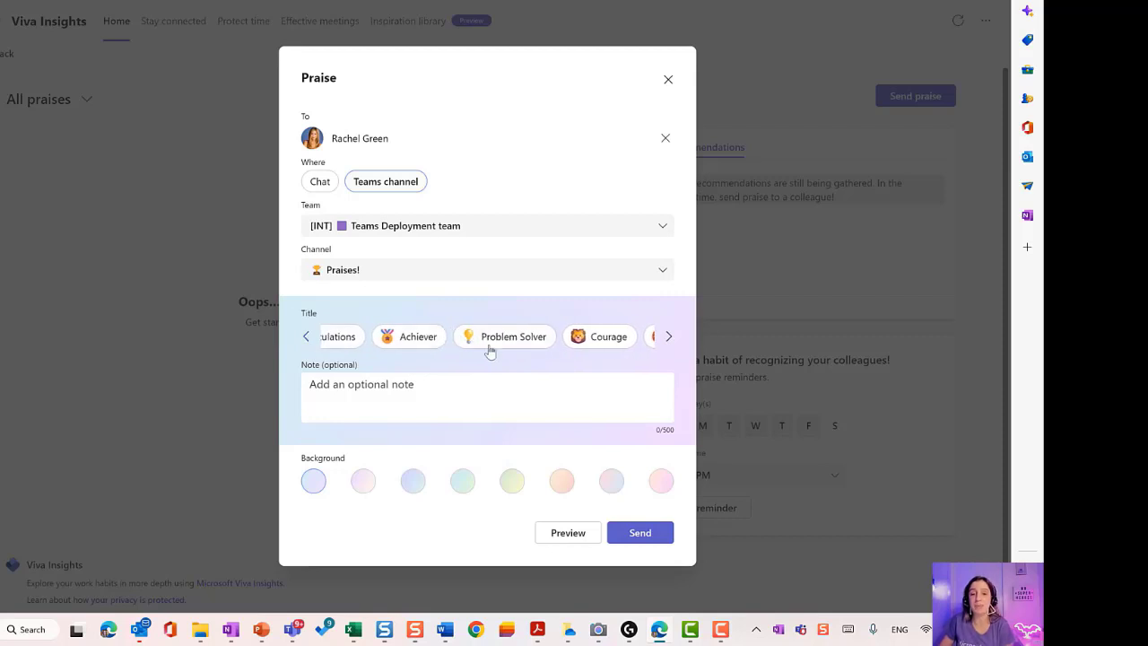
pyautogui.click(489, 350)
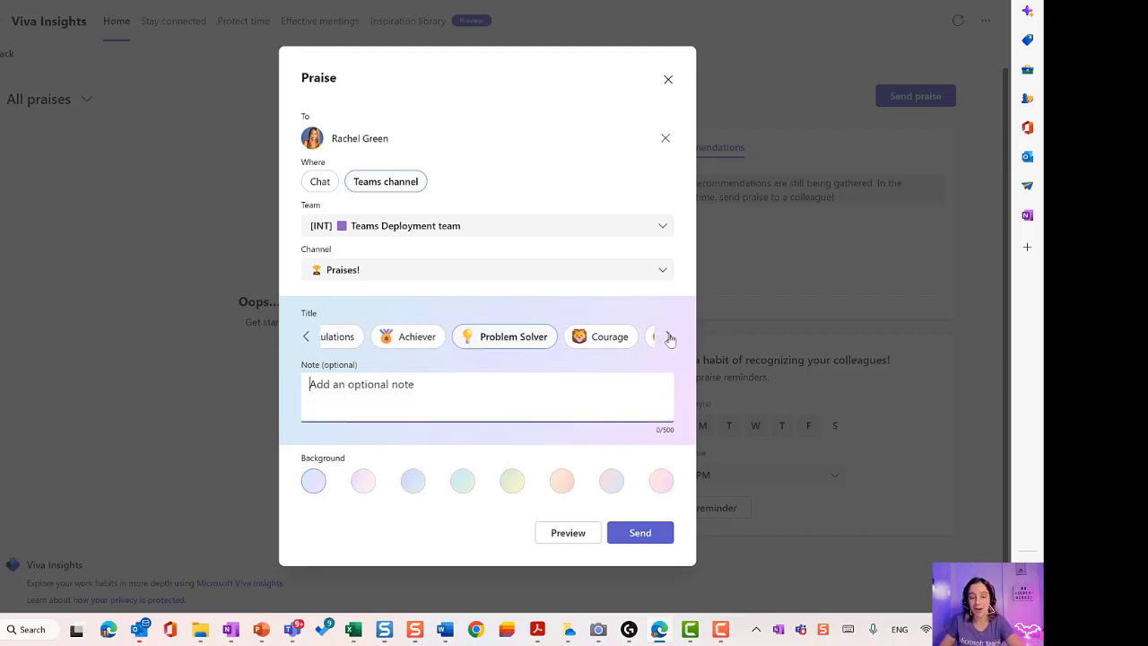
pyautogui.write("Our project wouldn't have turned out the same without you. I appreciate energy, passion and creativity when working though challenging projects.")
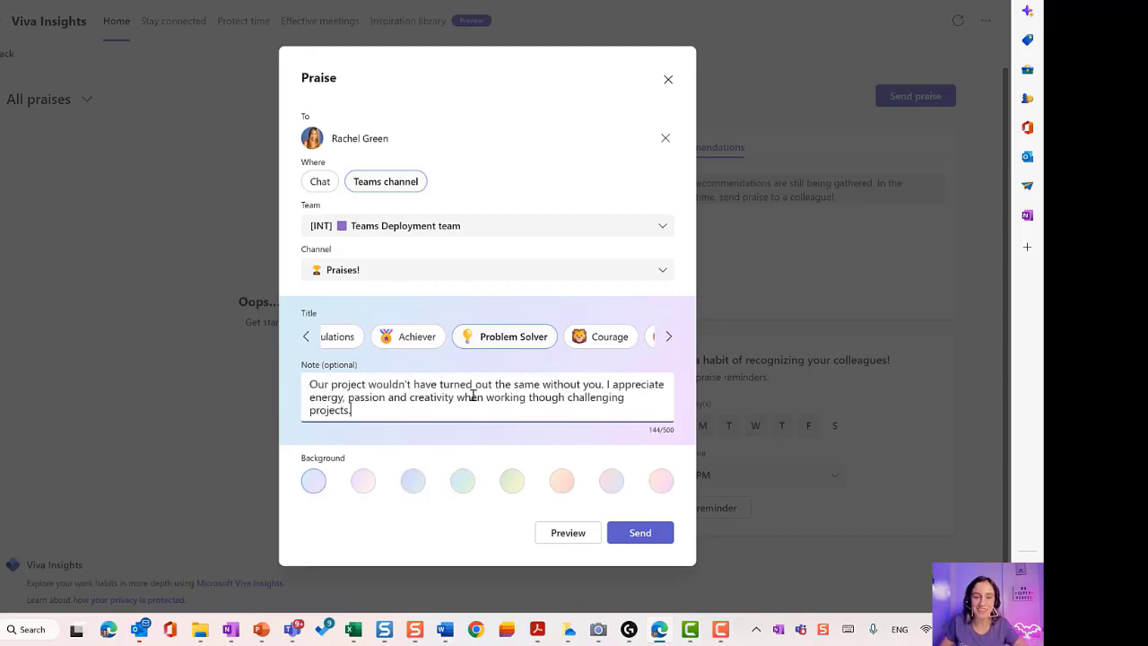
pyautogui.click(558, 482)
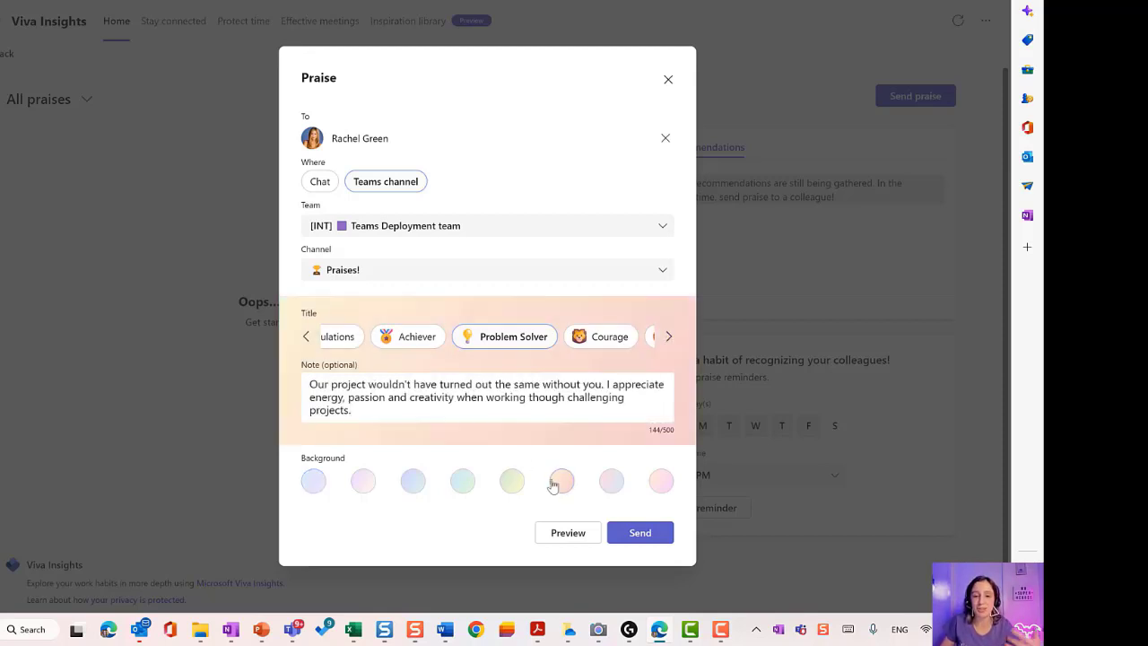
pyautogui.click(633, 533)
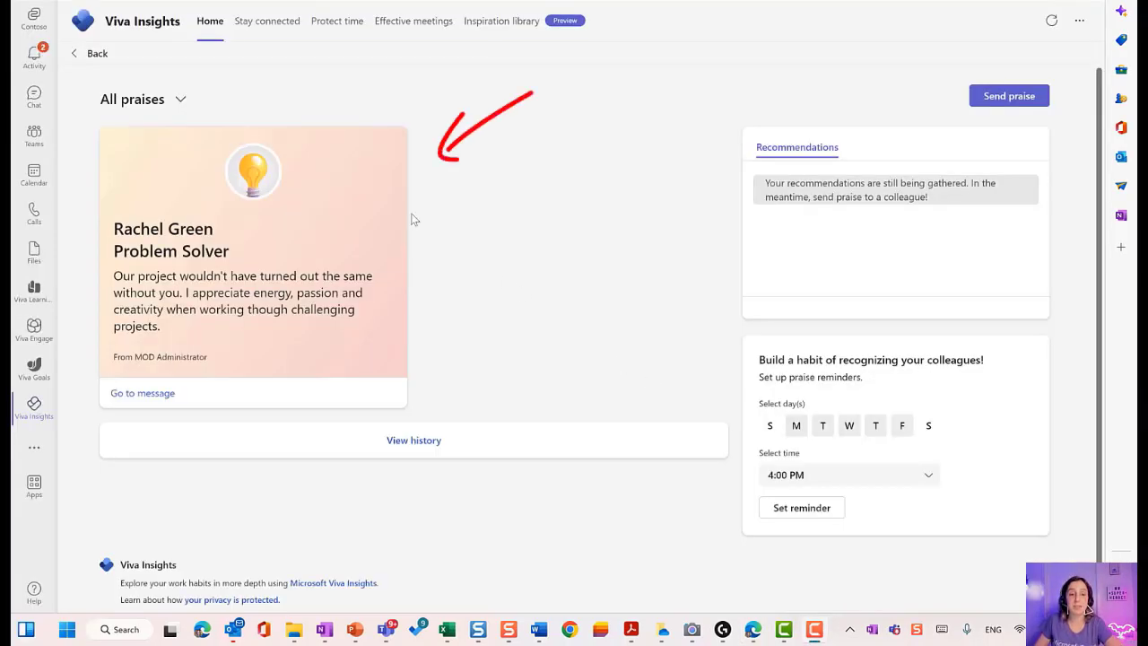
# Step: Jump to the posted praise card in the Praises! channel via 'Go to message'
pyautogui.click(154, 398)
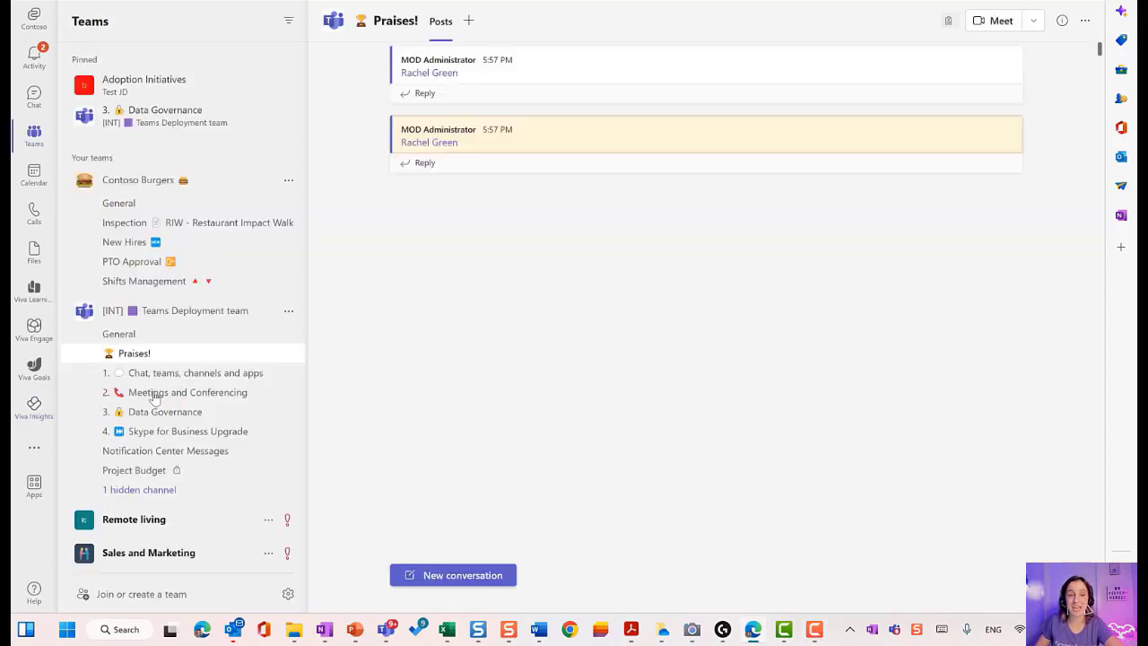